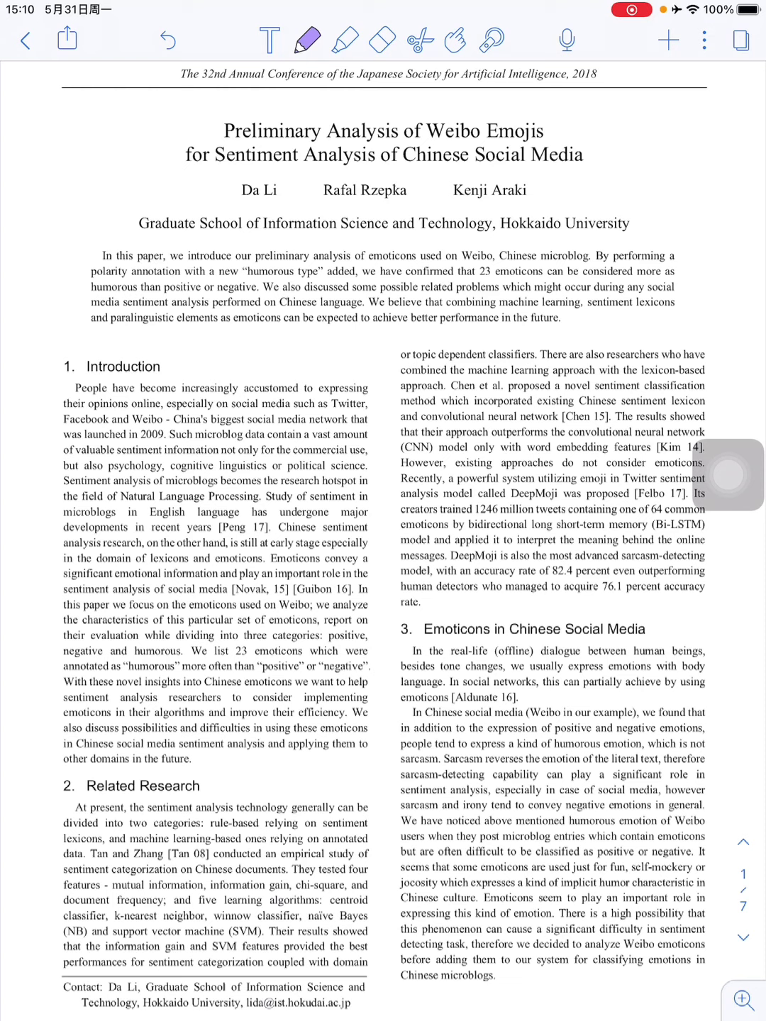
scroll(383, 535, "down", 10)
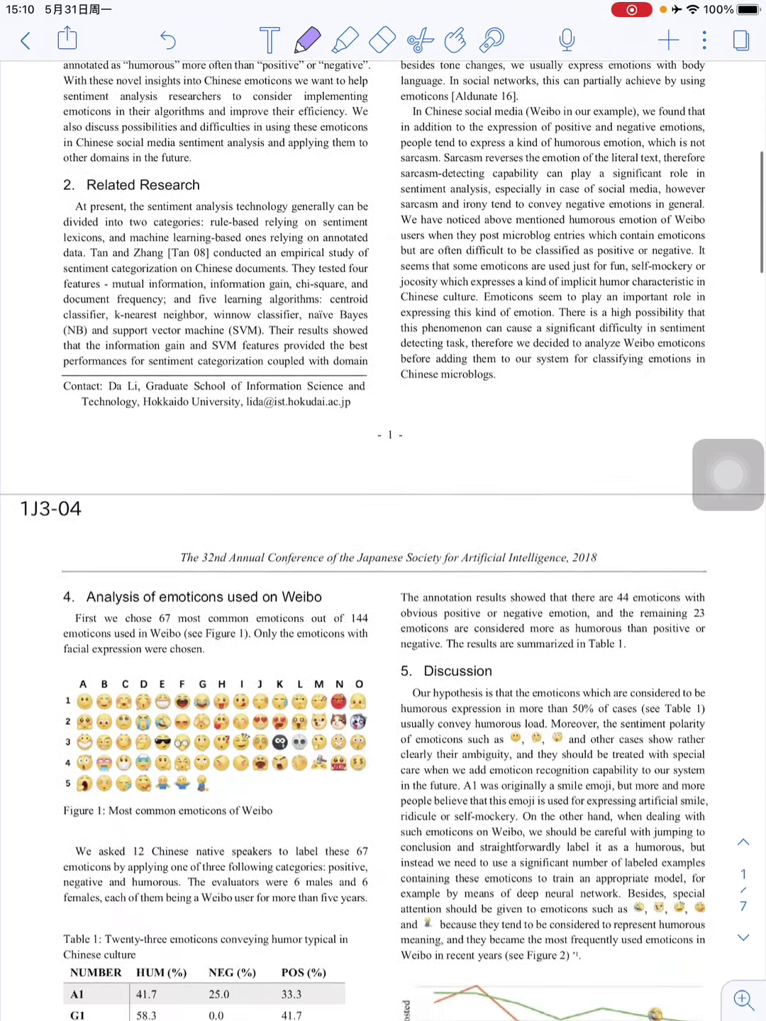
scroll(383, 534, "down", 3)
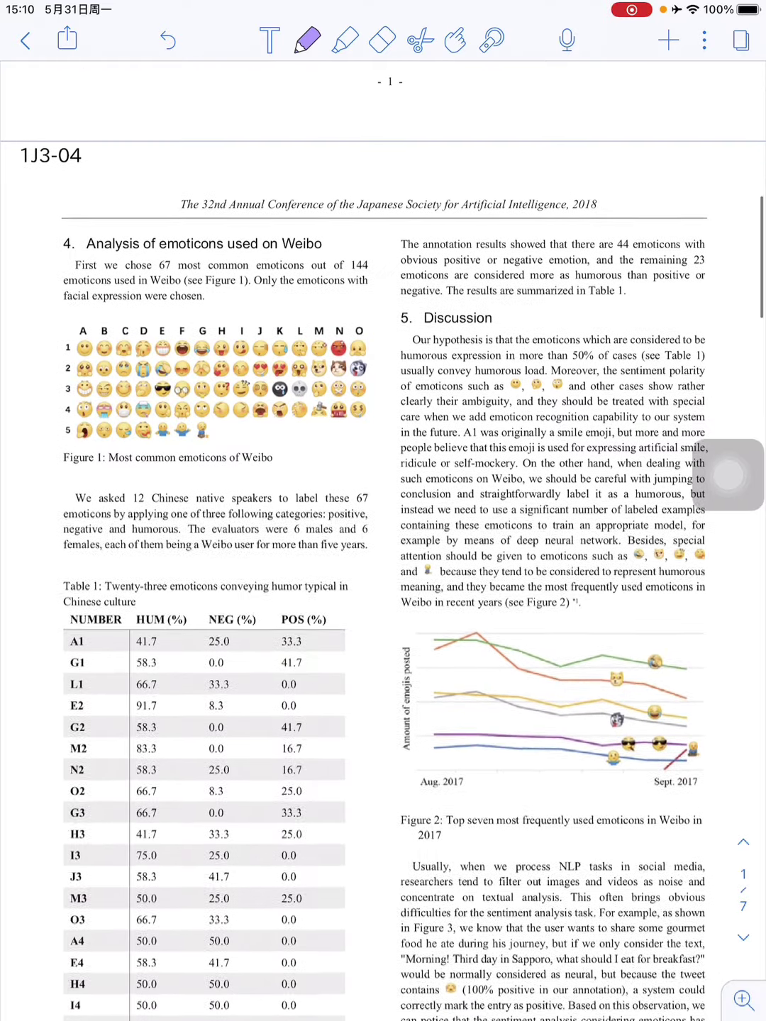
scroll(383, 535, "down", 2)
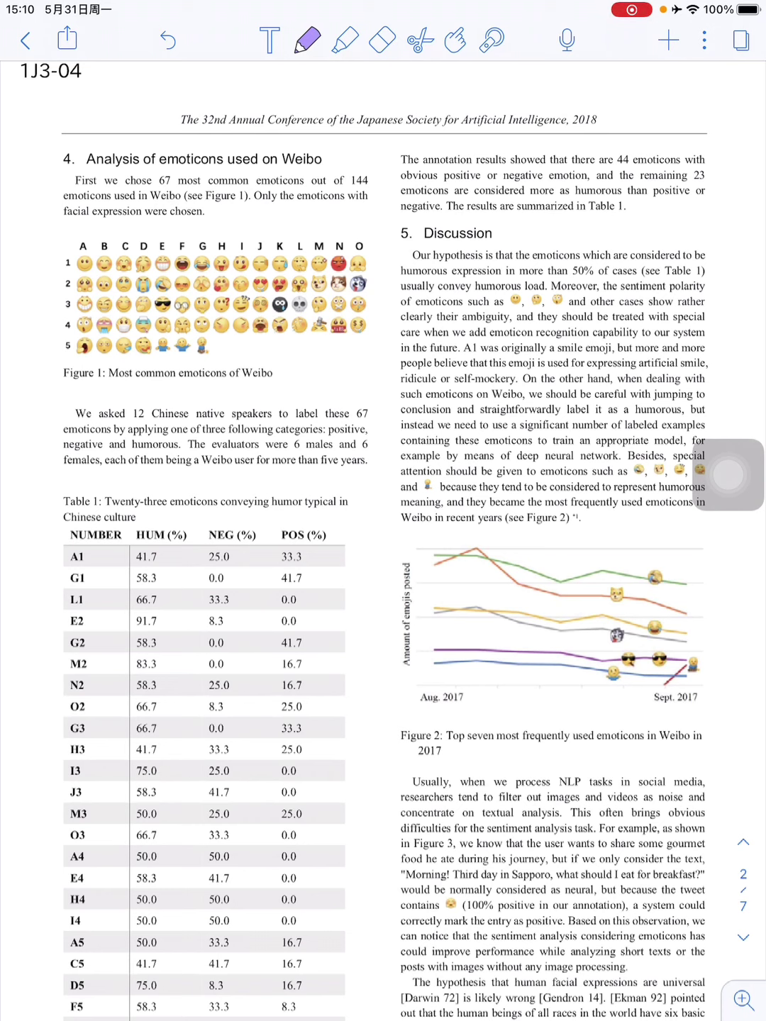
Draw a purple loop around the Weibo emoticons Figure 1, its caption and the text above.
mouse_move(26, 356)
left_mouse_down()
mouse_move(378, 351)
mouse_move(18, 303)
left_mouse_up()
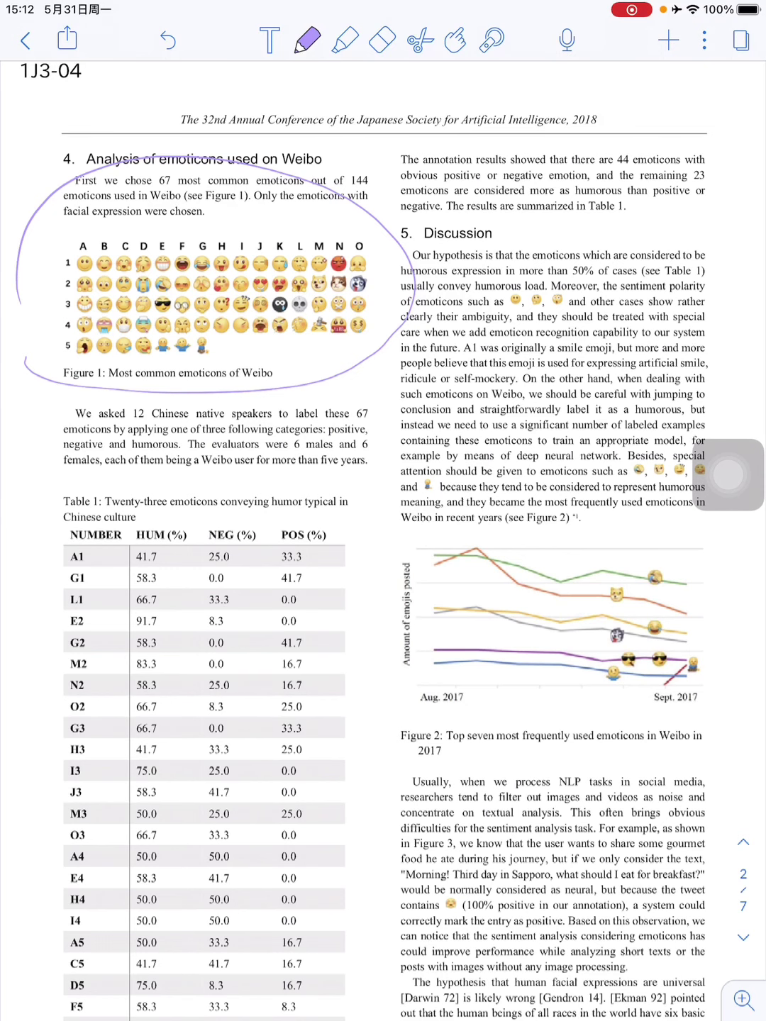
scroll(383, 511, "down", 1)
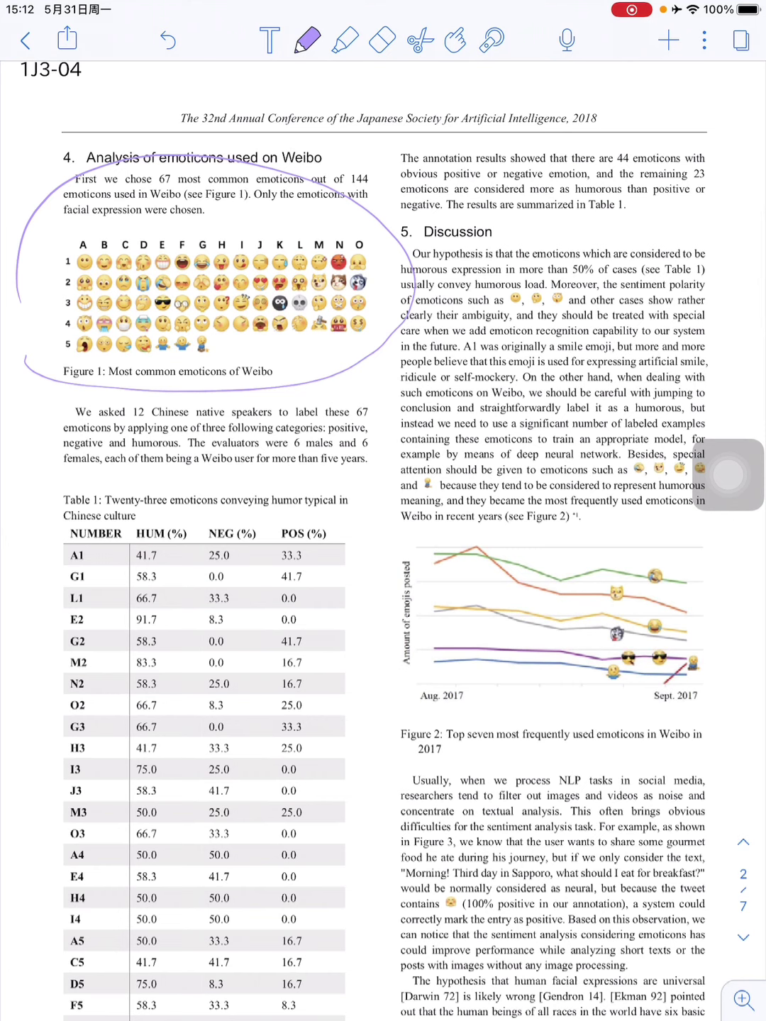
Switch the ink to orange and handwrite 'Good luck' beside the Figure 1 caption.
left_click(307, 40)
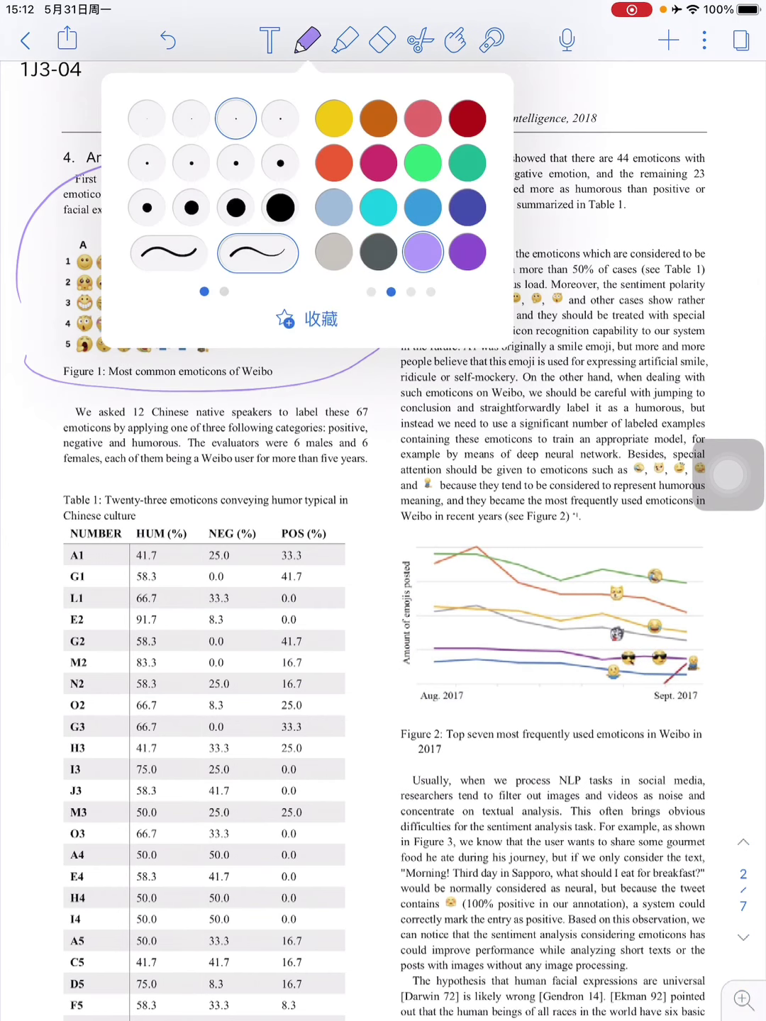
left_click(369, 112)
left_click(307, 39)
mouse_move(299, 354)
left_mouse_down()
mouse_move(291, 380)
mouse_move(319, 377)
mouse_move(333, 391)
mouse_move(344, 383)
left_mouse_up()
mouse_move(354, 357)
left_mouse_down()
mouse_move(366, 370)
mouse_move(368, 363)
left_mouse_up()
mouse_move(381, 329)
left_mouse_down()
mouse_move(379, 364)
mouse_move(388, 365)
left_mouse_up()
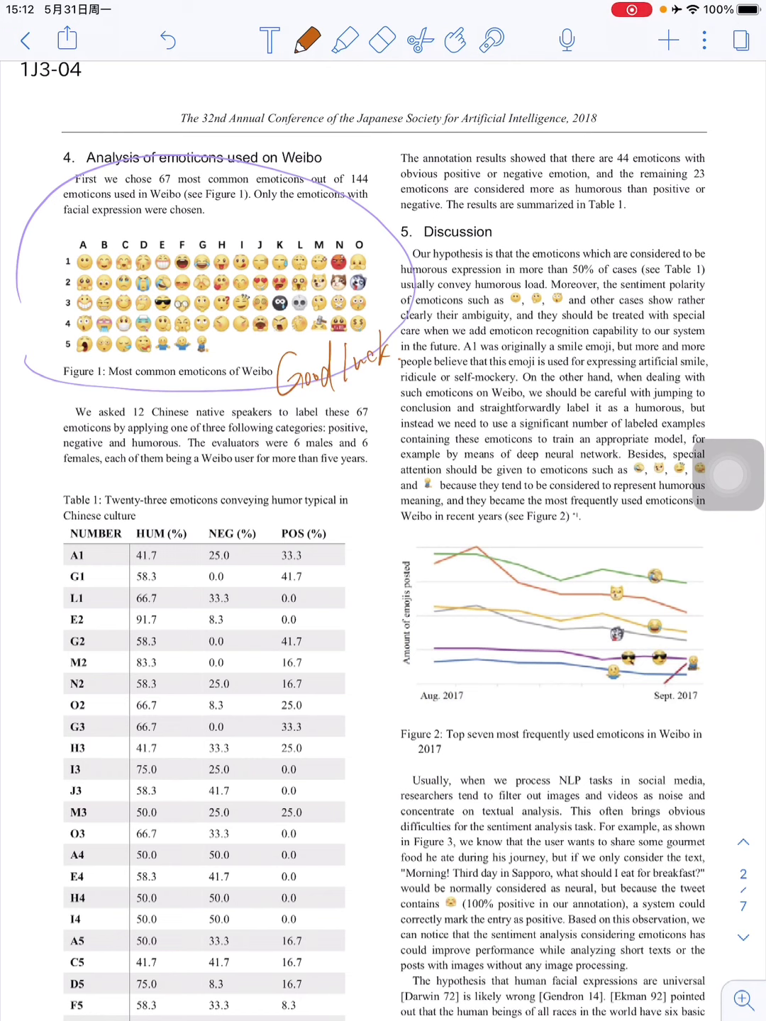
Switch the ink to green and circle emoticons A1, H2 and F3 in the Figure 1 grid.
left_click(307, 41)
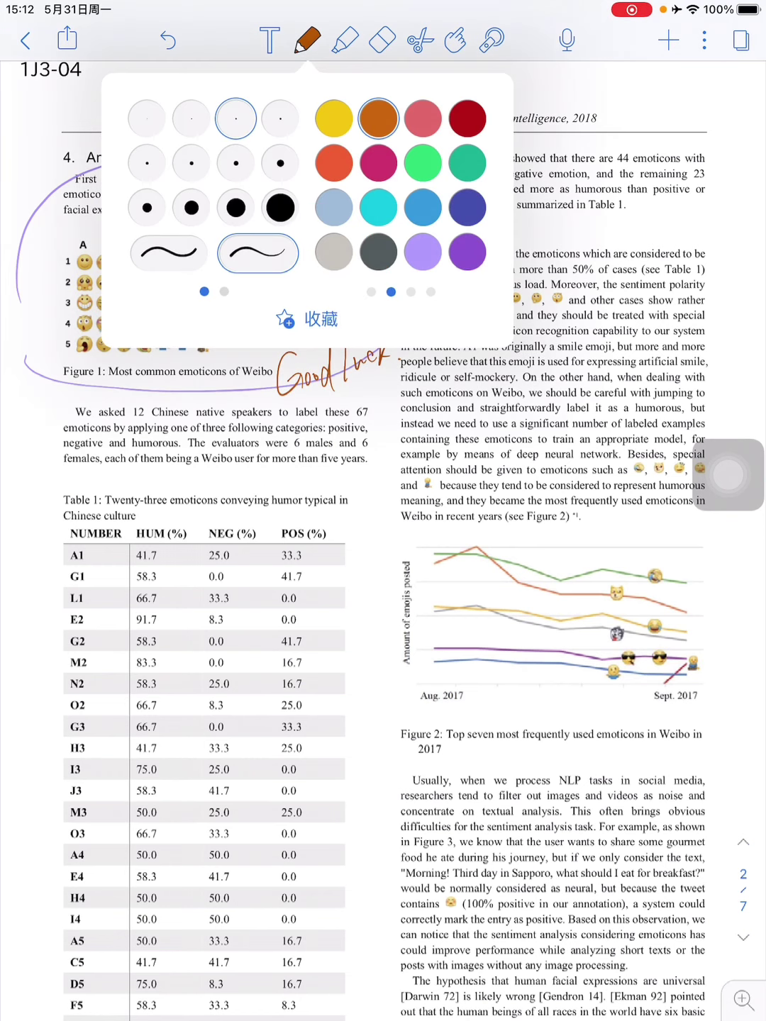
left_click(422, 163)
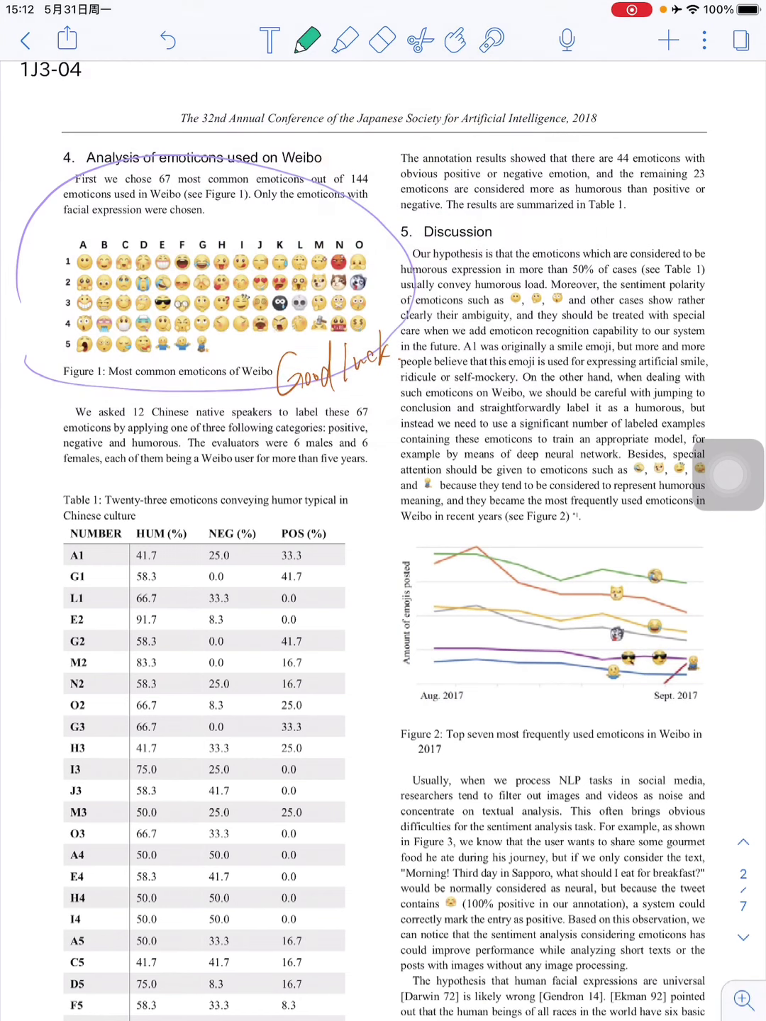
mouse_move(68, 269)
left_mouse_down()
mouse_move(74, 273)
mouse_move(61, 249)
mouse_move(68, 273)
left_mouse_up()
mouse_move(210, 284)
left_mouse_down()
mouse_move(231, 289)
mouse_move(210, 274)
left_mouse_up()
mouse_move(175, 317)
left_mouse_down()
mouse_move(195, 301)
mouse_move(171, 308)
left_mouse_up()
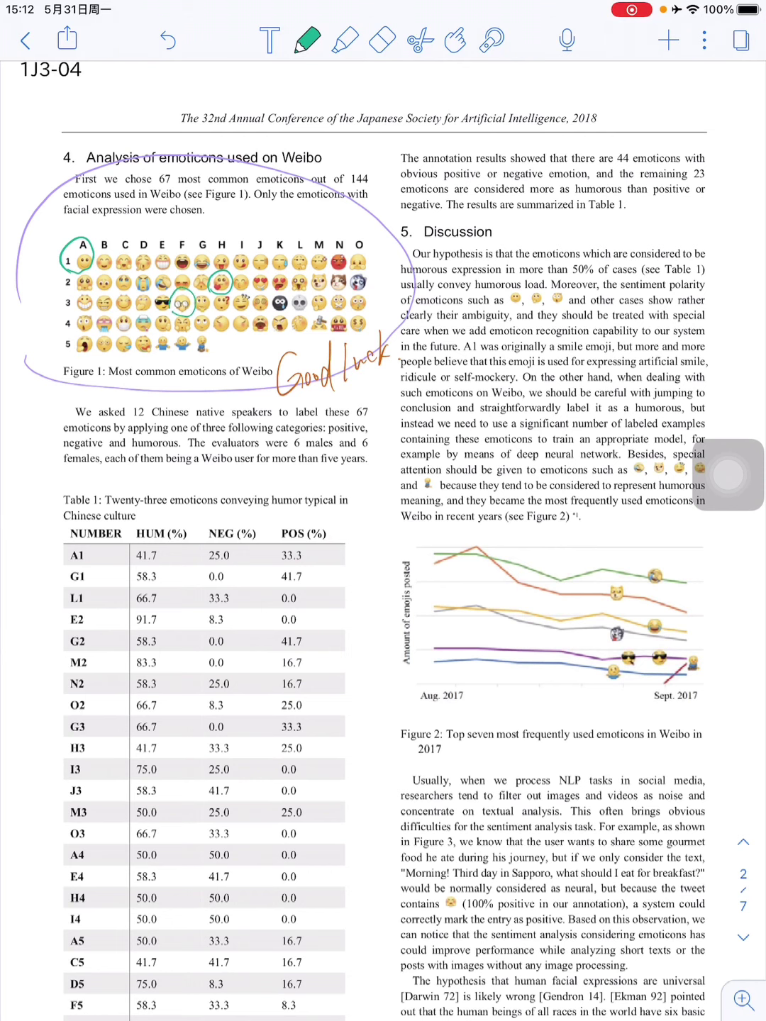